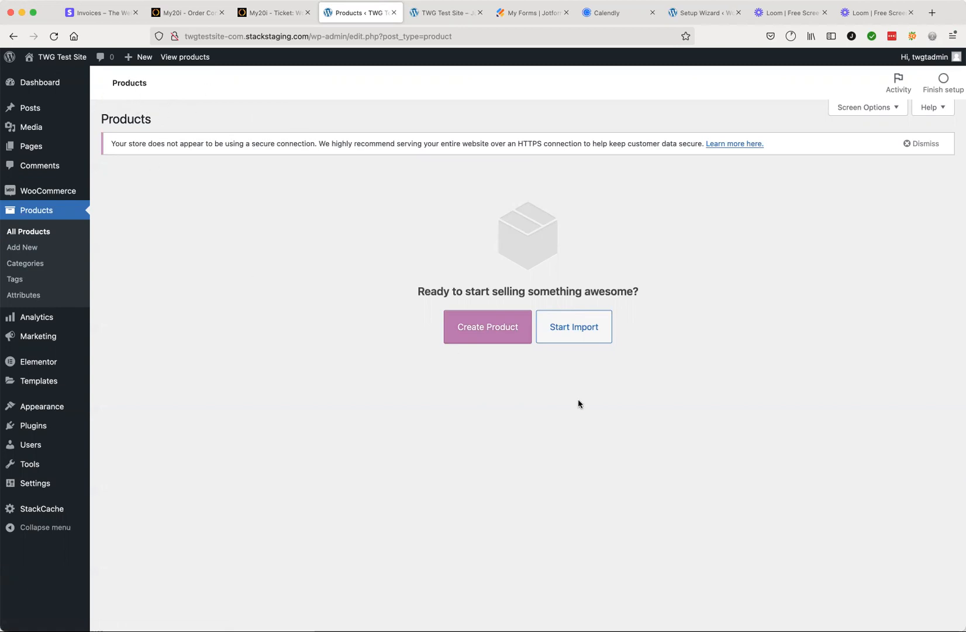
# - Create a new product, dismiss the product name tutorial tip, and name the product "My Product"
pyautogui.click(477, 331)
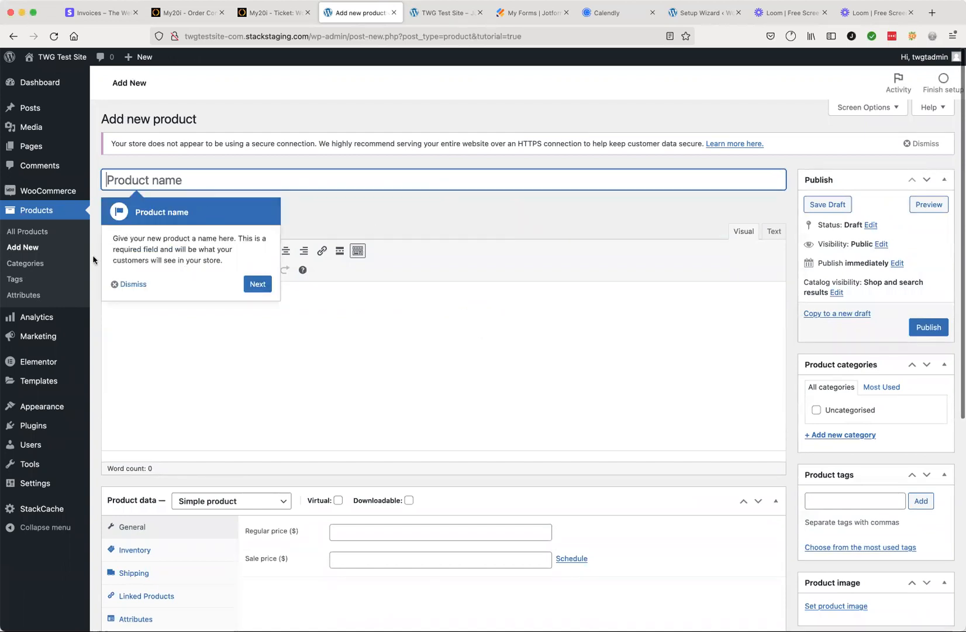
pyautogui.click(129, 285)
pyautogui.click(150, 175)
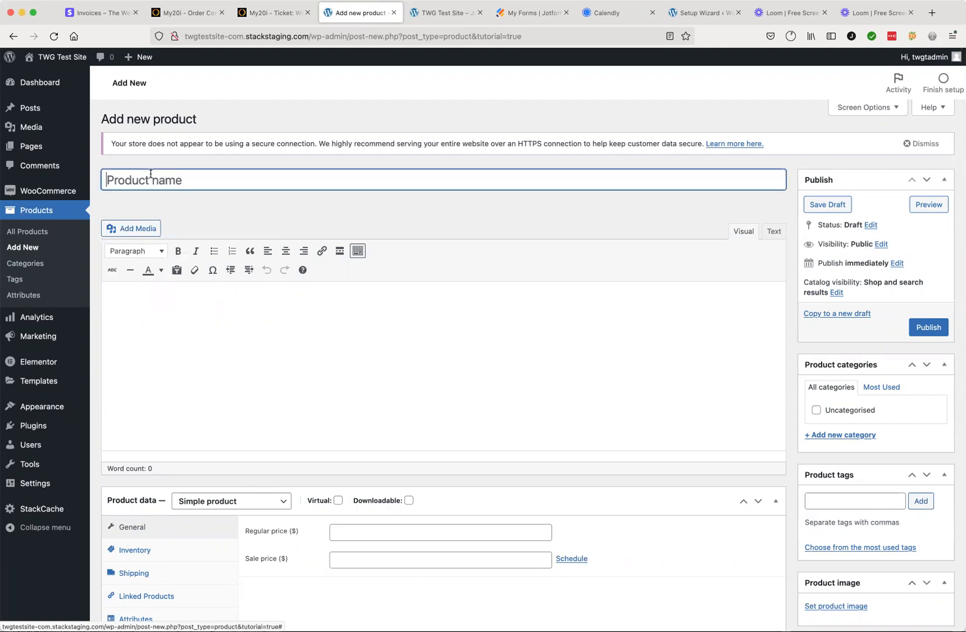
pyautogui.write('My Product')
pyautogui.click(340, 314)
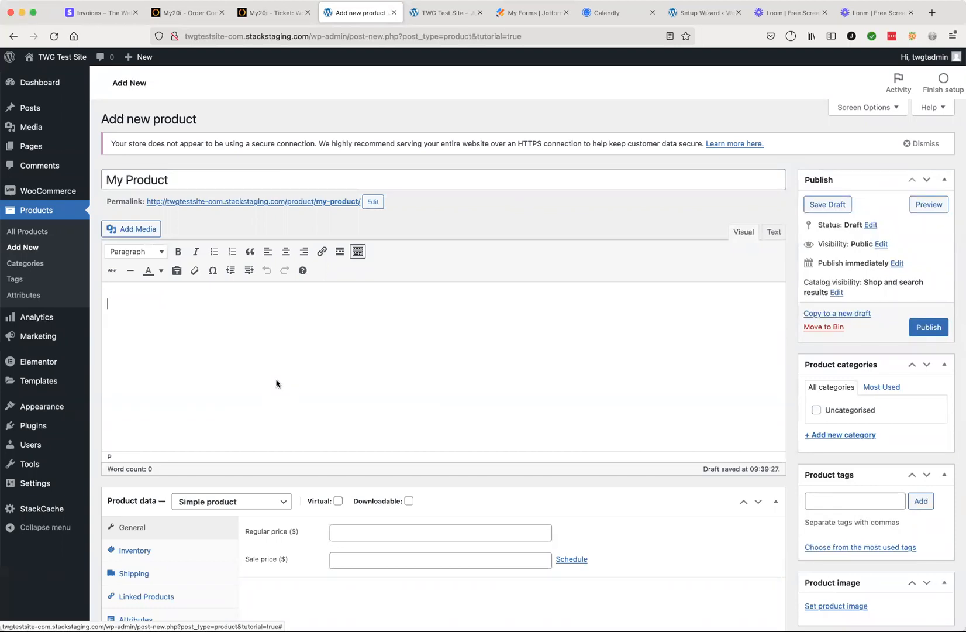
pyautogui.scroll(-5, 276, 383)
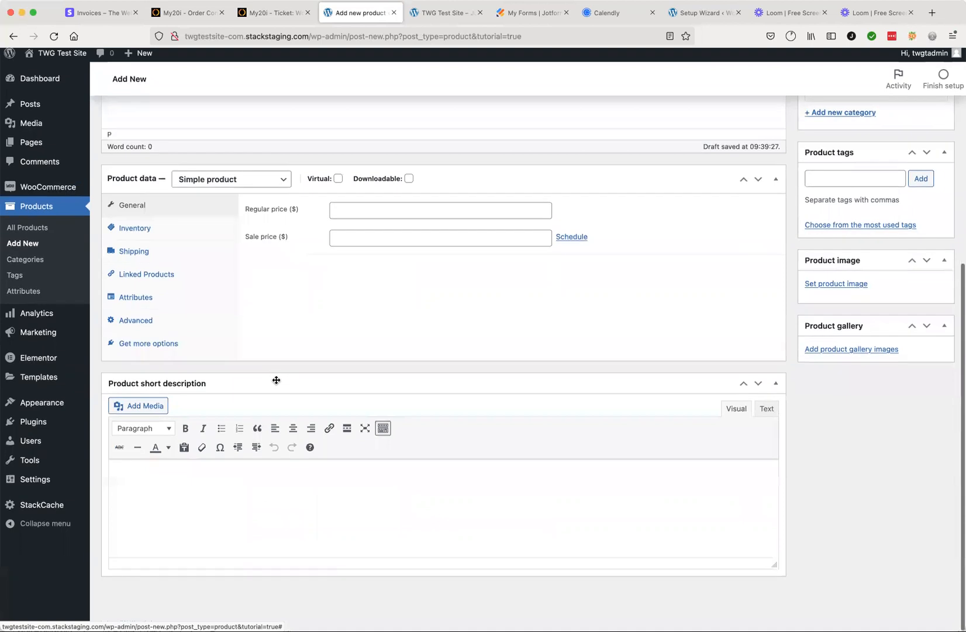
pyautogui.click(239, 507)
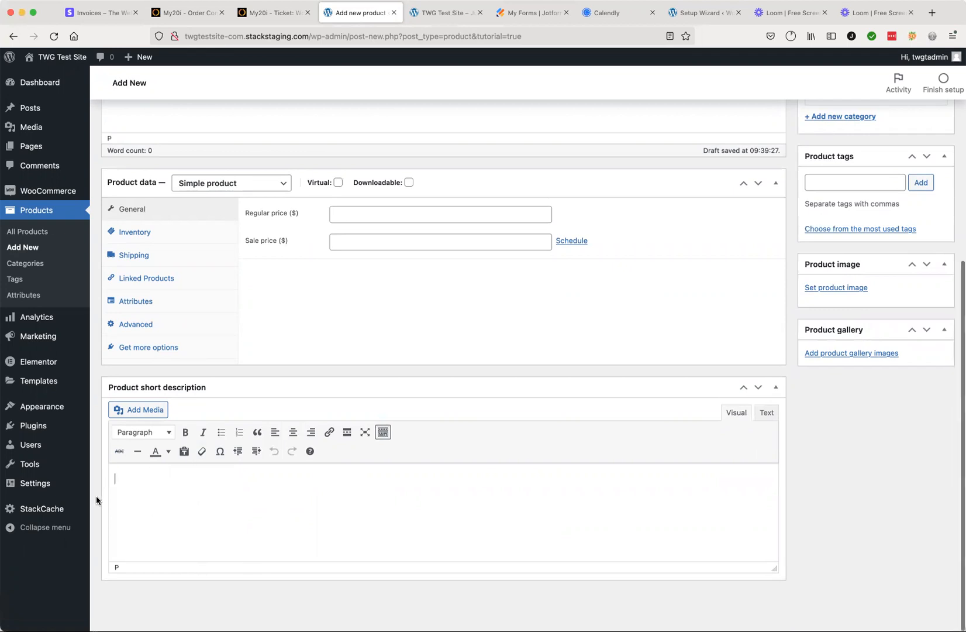
pyautogui.scroll(6, 169, 480)
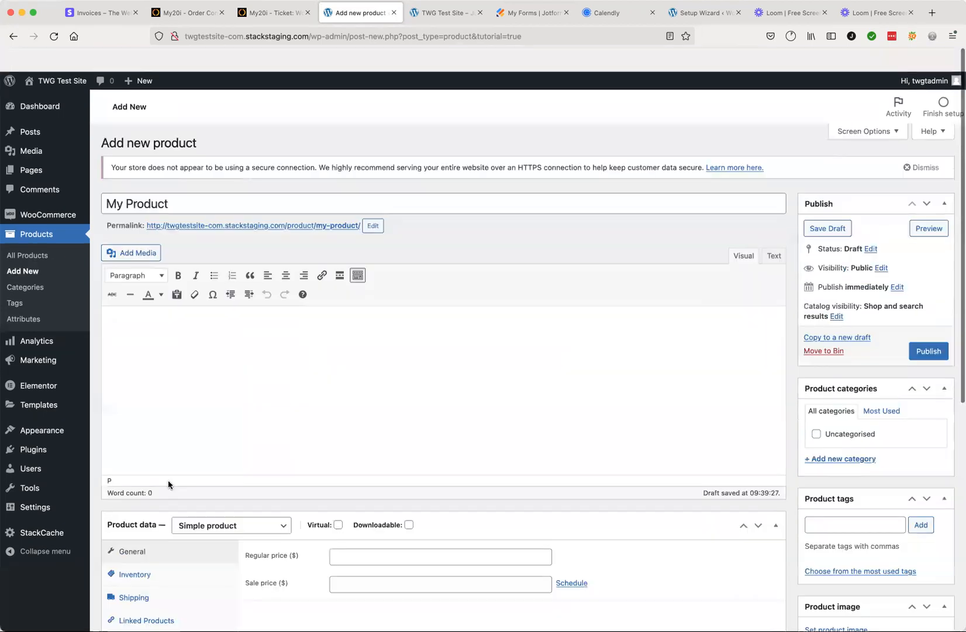
pyautogui.click(393, 339)
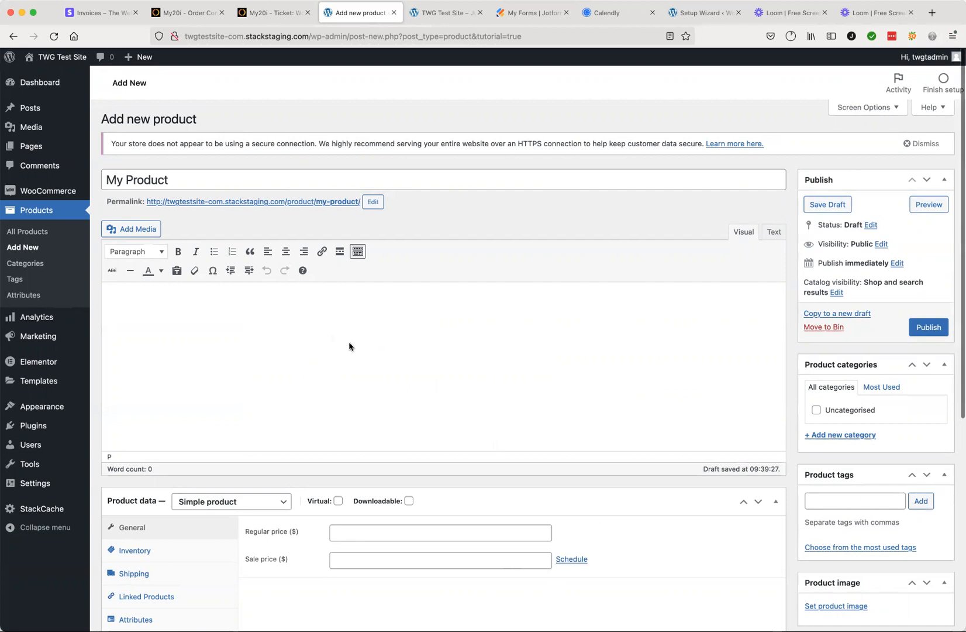
# - Enter the placeholder text "h kjhefk kjhfkahs fh asl;dhl;a" as the product short description
pyautogui.scroll(-5, 344, 348)
pyautogui.click(294, 508)
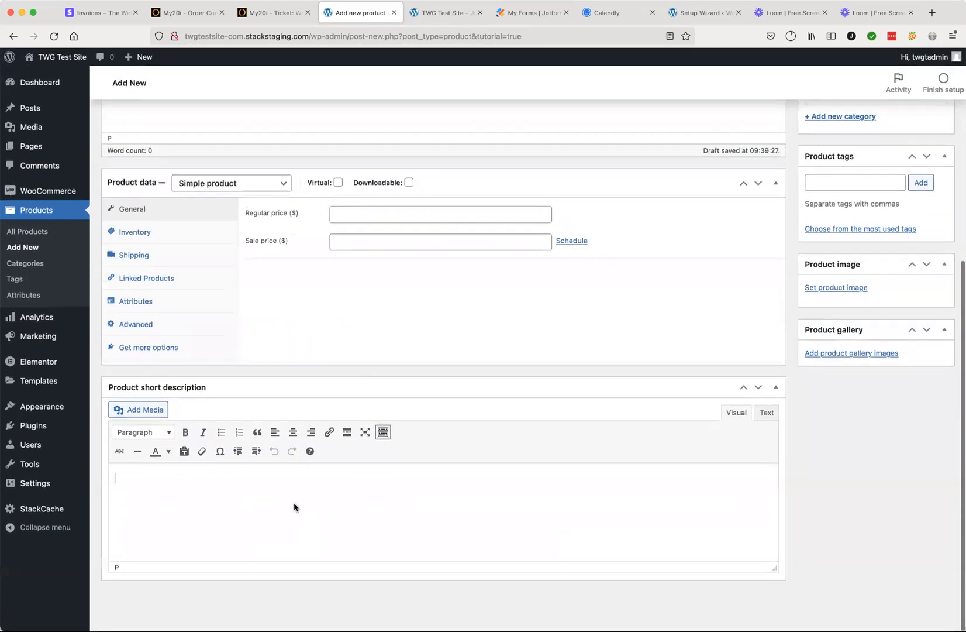
pyautogui.write('h kjhefk kjhfkahs fh asl;dhl;a')
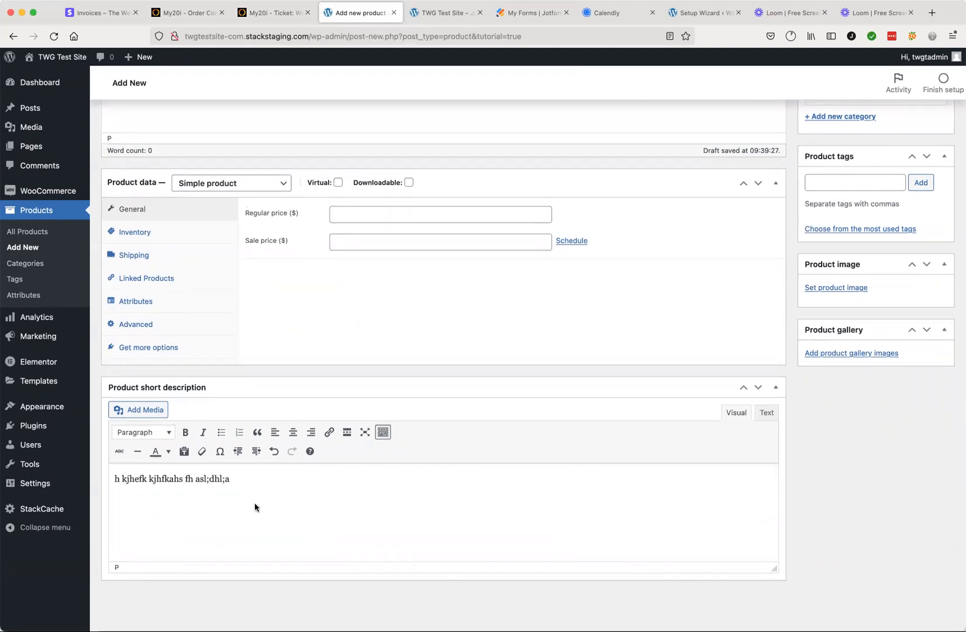
pyautogui.press('Tab')
# - Keep the product type as Simple product and set its regular price to 25
pyautogui.scroll(5, 258, 471)
pyautogui.scroll(7, 258, 471)
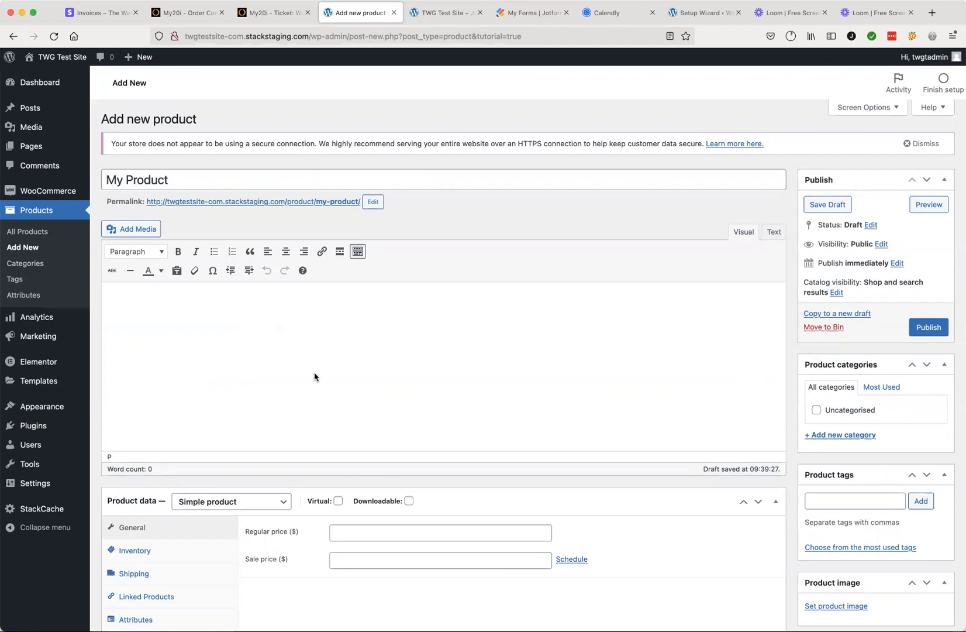
pyautogui.scroll(-5, 324, 406)
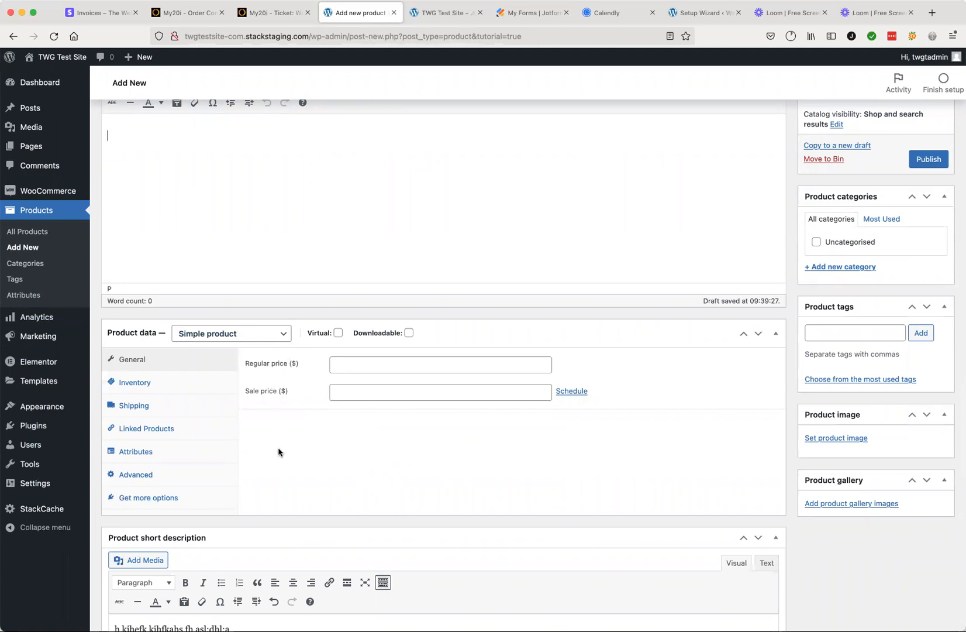
pyautogui.click(273, 334)
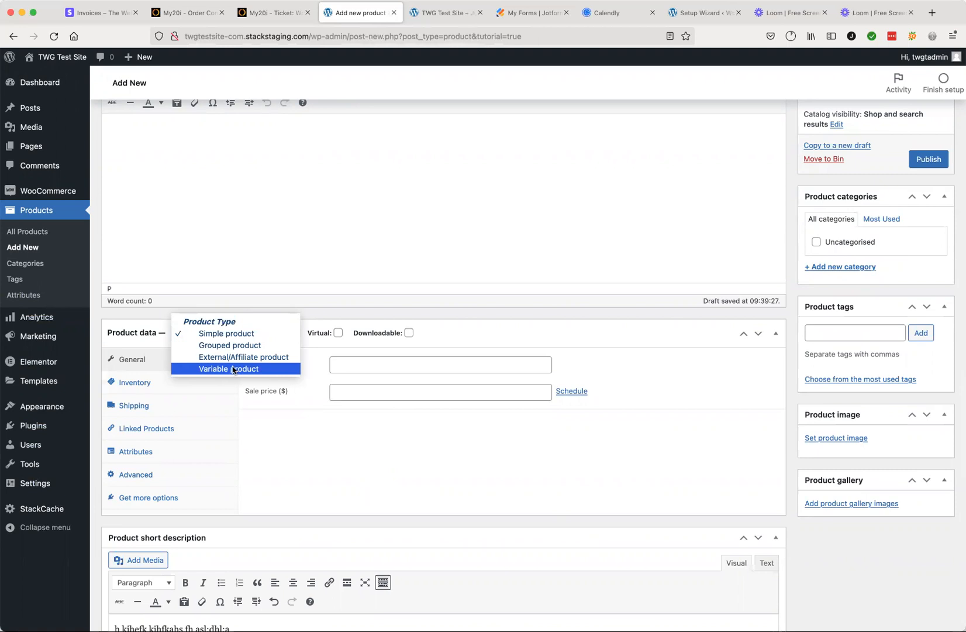
pyautogui.click(240, 335)
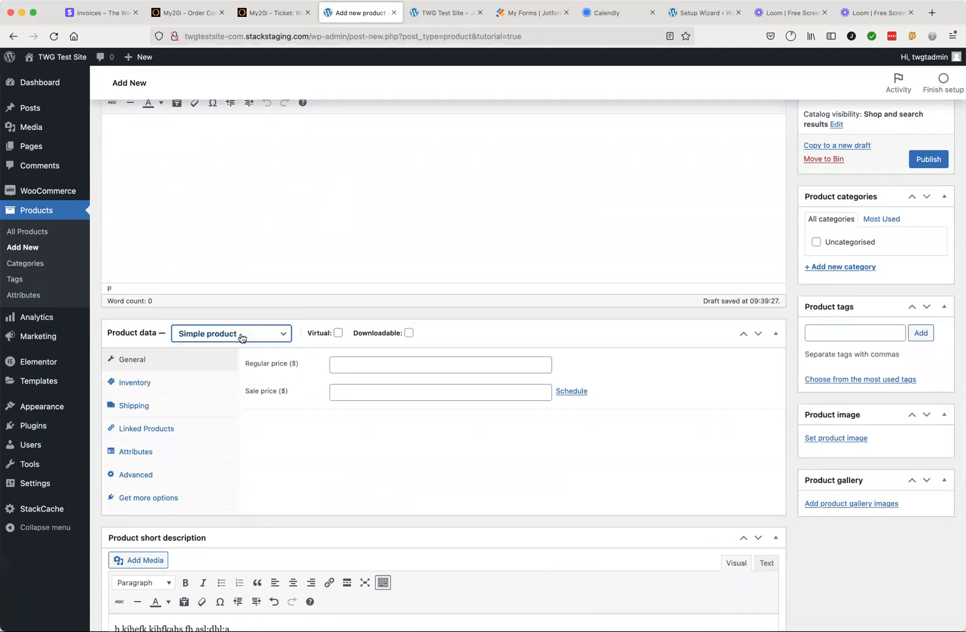
pyautogui.click(366, 364)
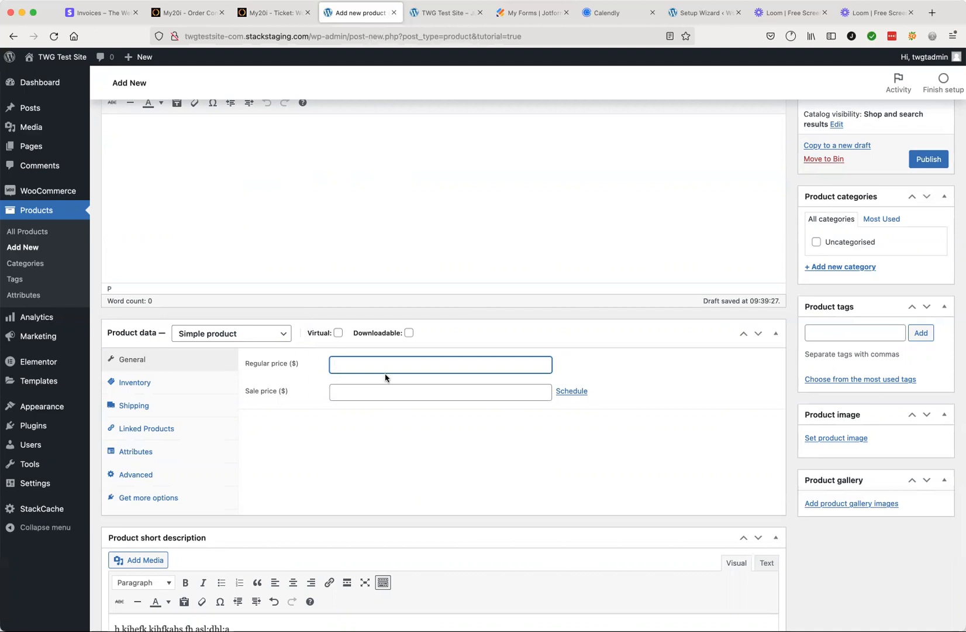
pyautogui.write('25')
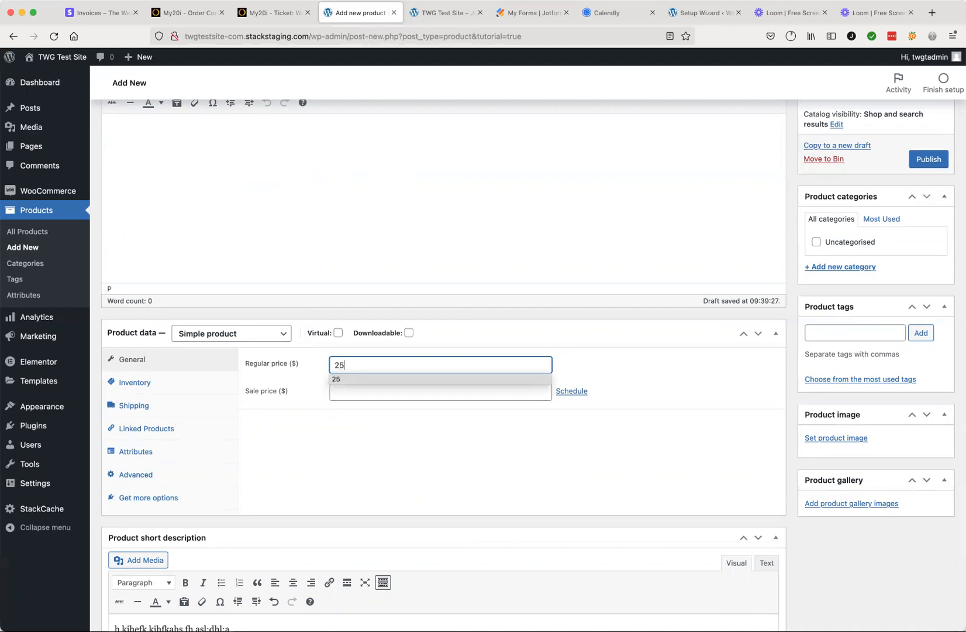
pyautogui.click(452, 445)
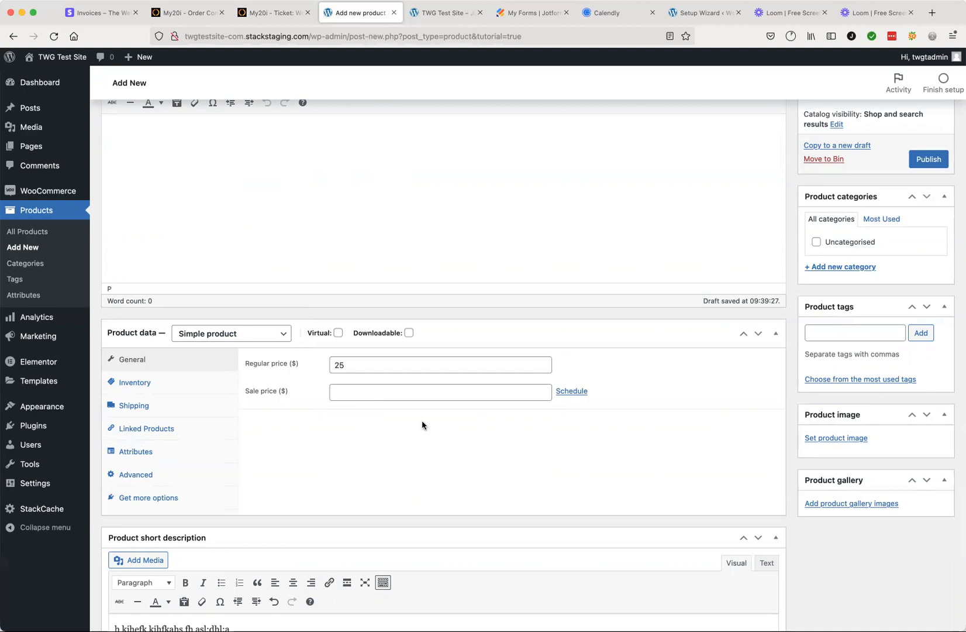
pyautogui.click(361, 363)
pyautogui.click(358, 445)
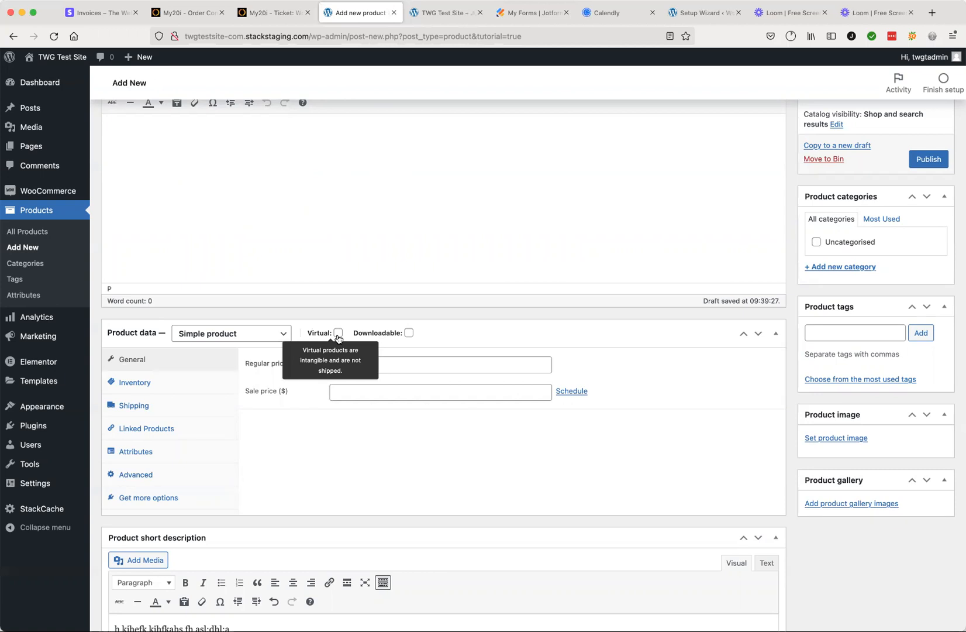
# - Turn on the product's Downloadable option to view its file settings, and turn it off again
pyautogui.click(409, 332)
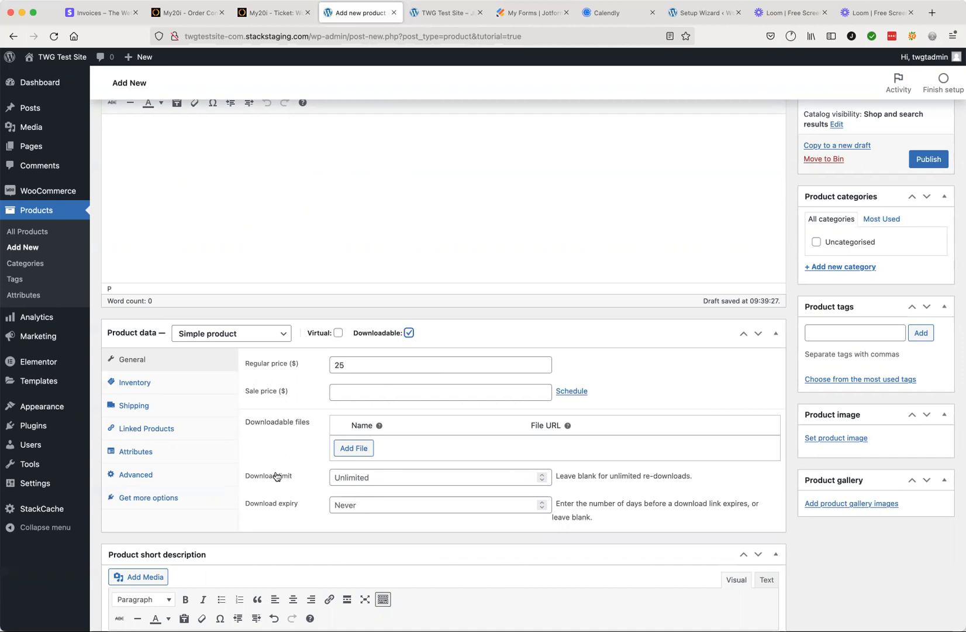
pyautogui.click(409, 333)
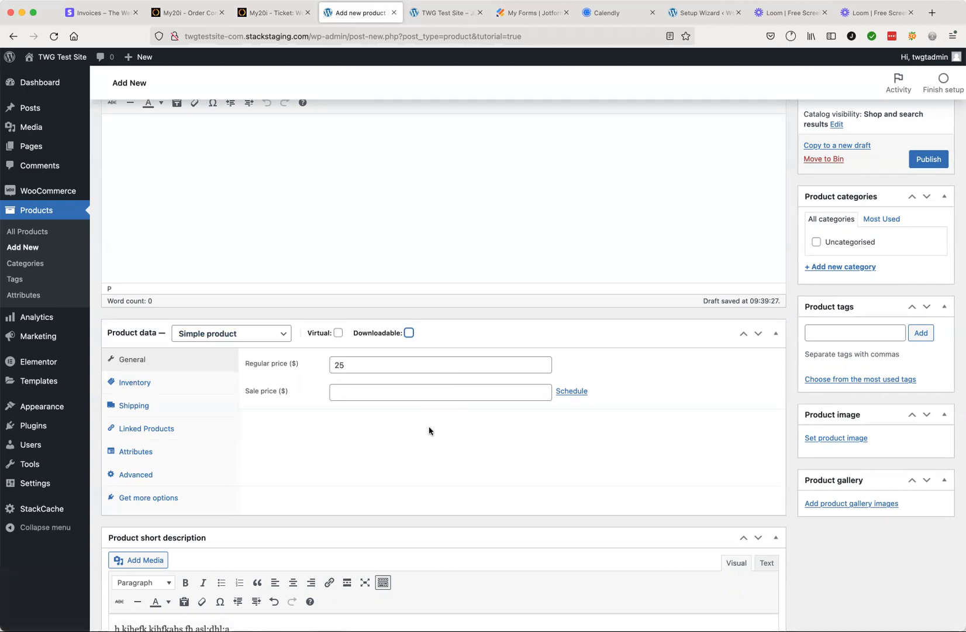
pyautogui.scroll(5, 518, 368)
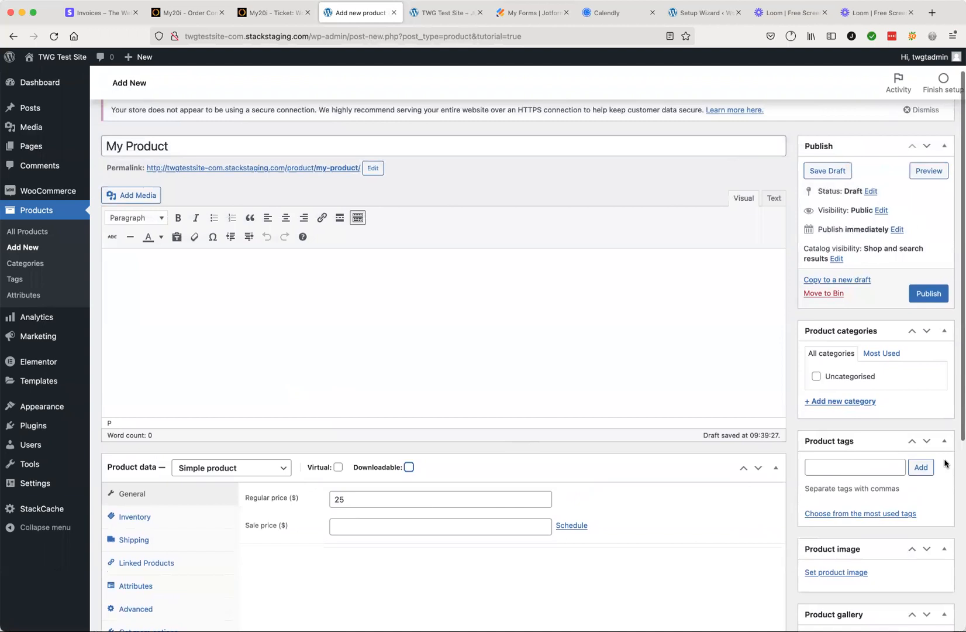
pyautogui.scroll(-2, 945, 463)
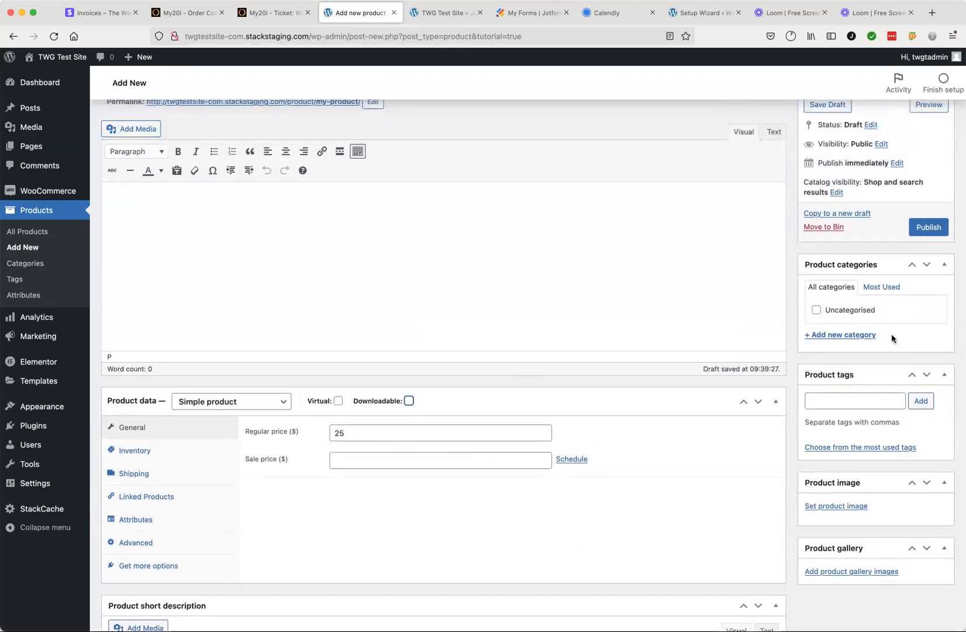
pyautogui.click(41, 263)
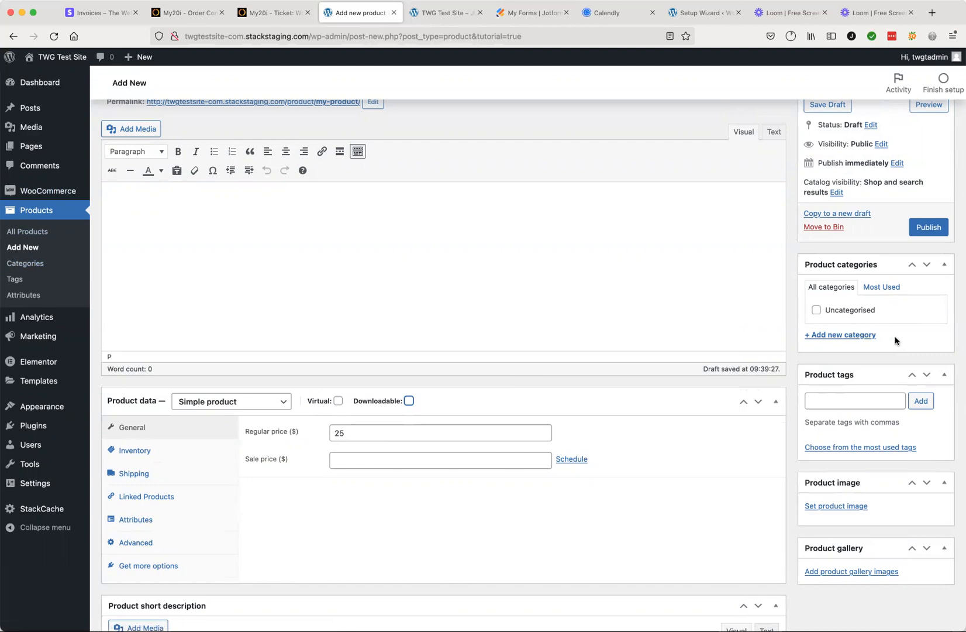
# - Set the first woocommerce-placeholder.png from the media library as the product image
pyautogui.scroll(-3, 894, 338)
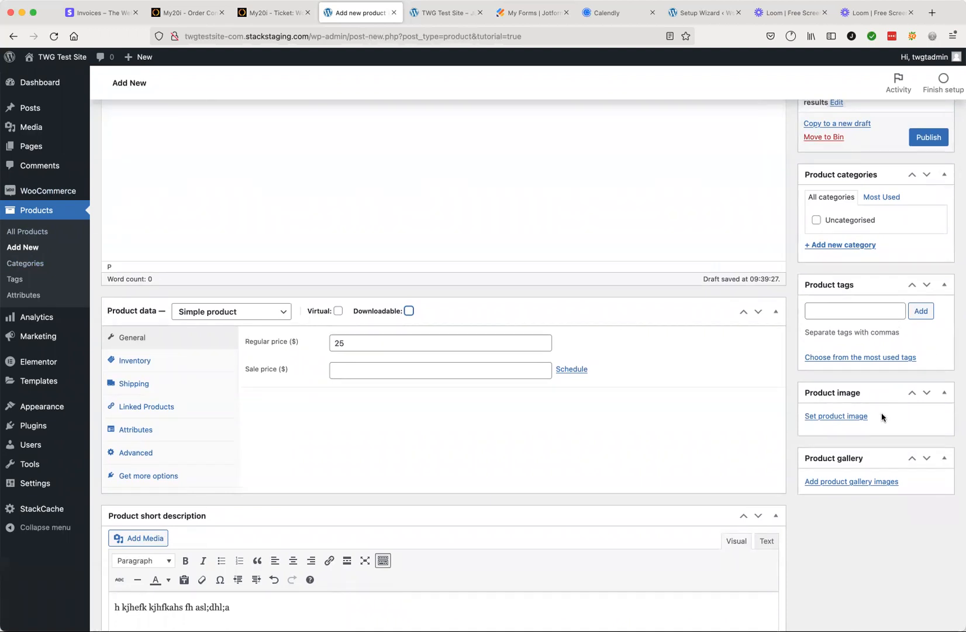
pyautogui.scroll(-2, 882, 413)
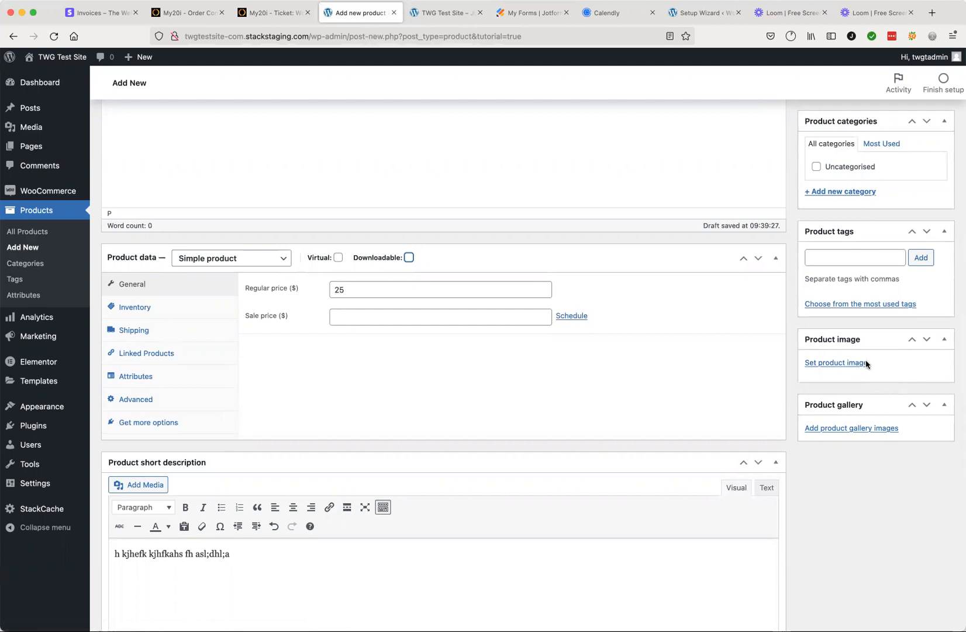
pyautogui.click(834, 362)
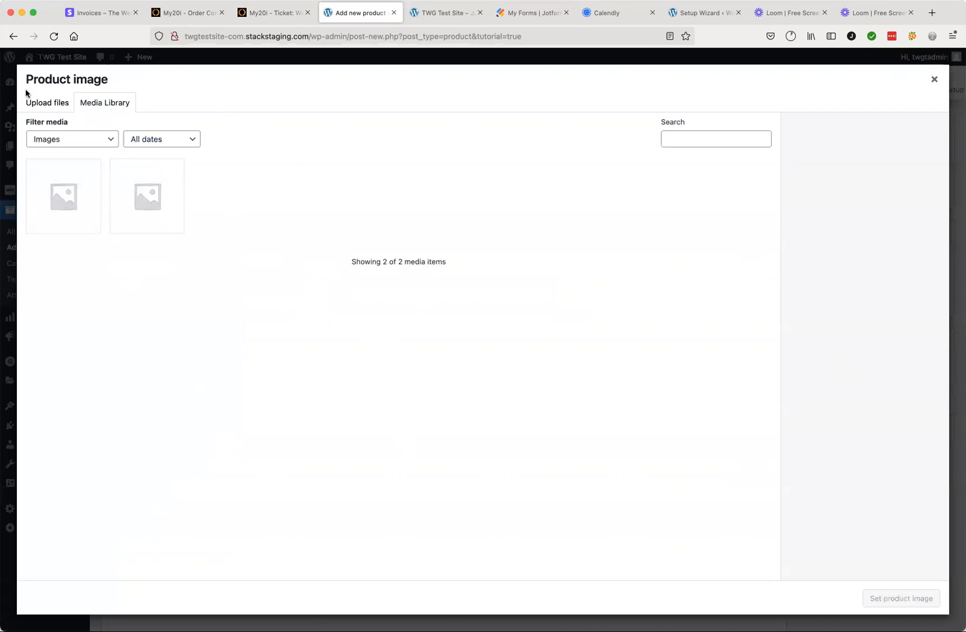
pyautogui.click(48, 103)
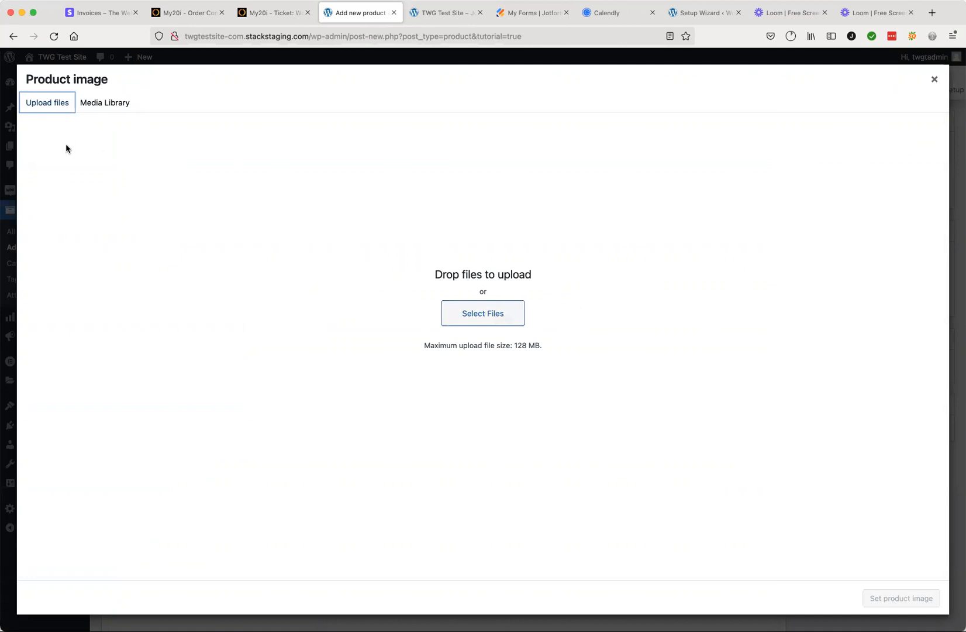
pyautogui.click(101, 104)
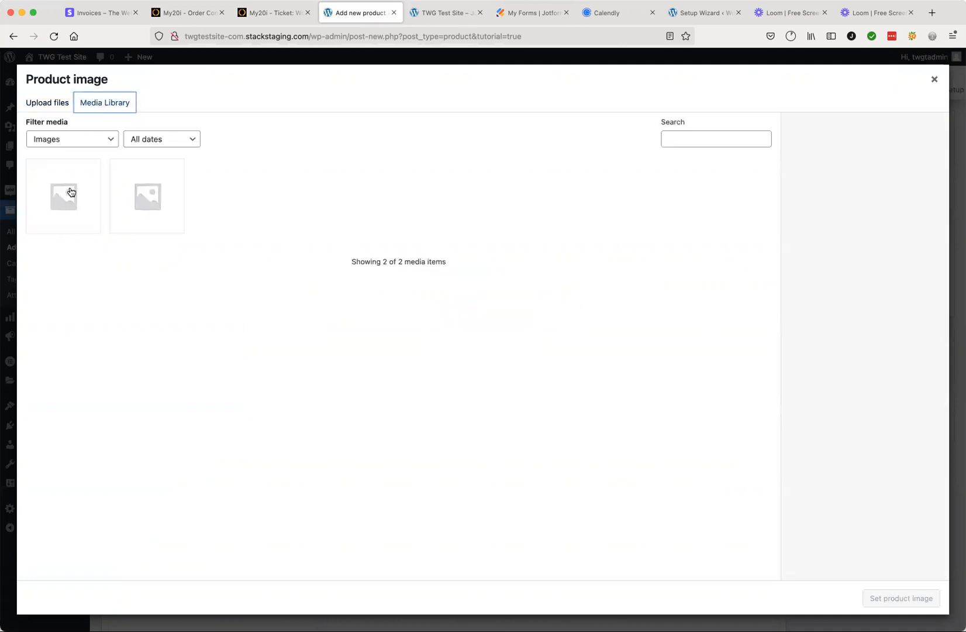
pyautogui.click(70, 192)
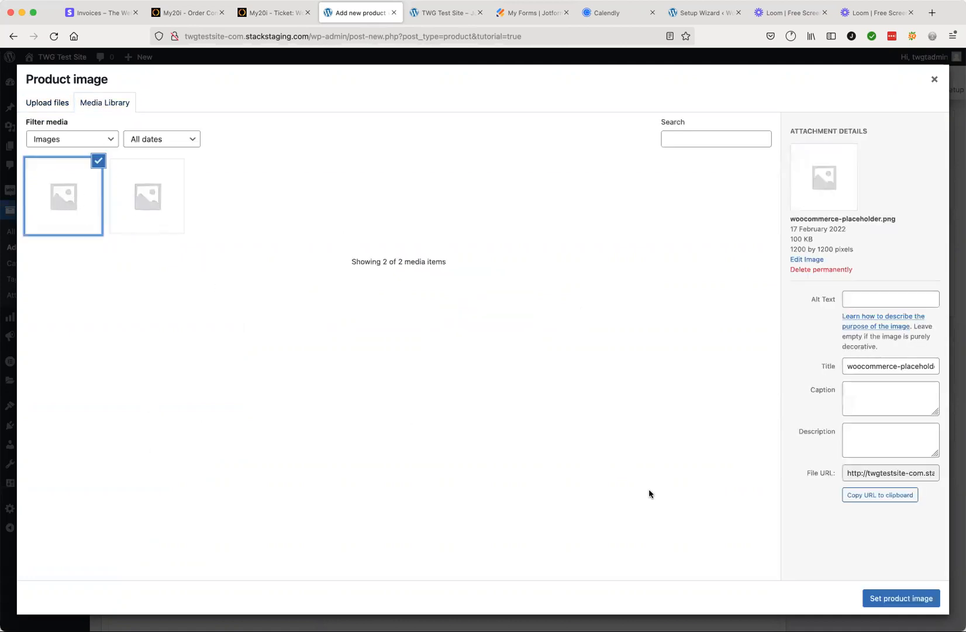
pyautogui.click(888, 600)
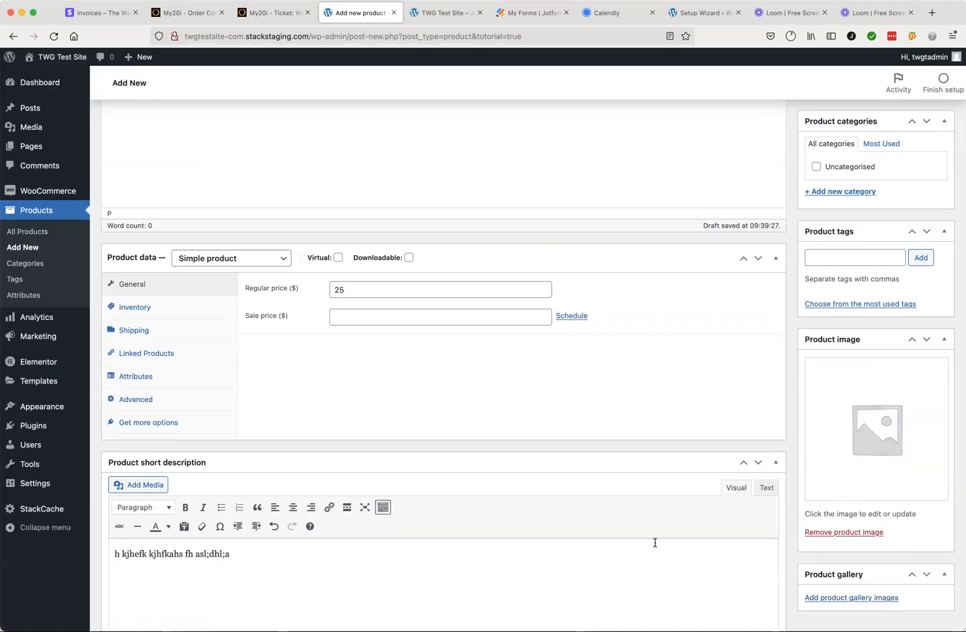
# - Add both placeholder images from the media library to the product gallery
pyautogui.scroll(-3, 654, 541)
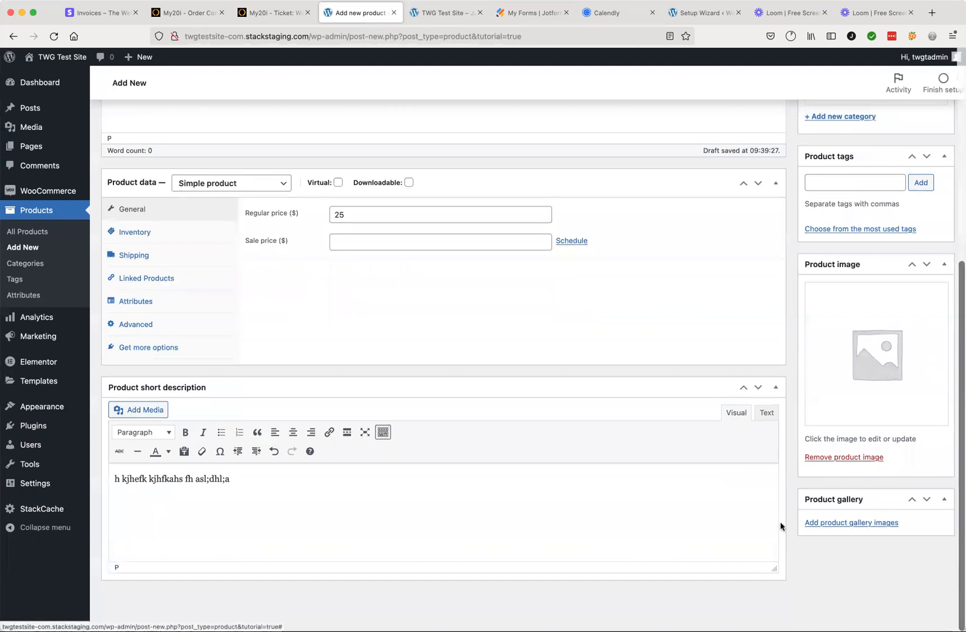
pyautogui.click(854, 523)
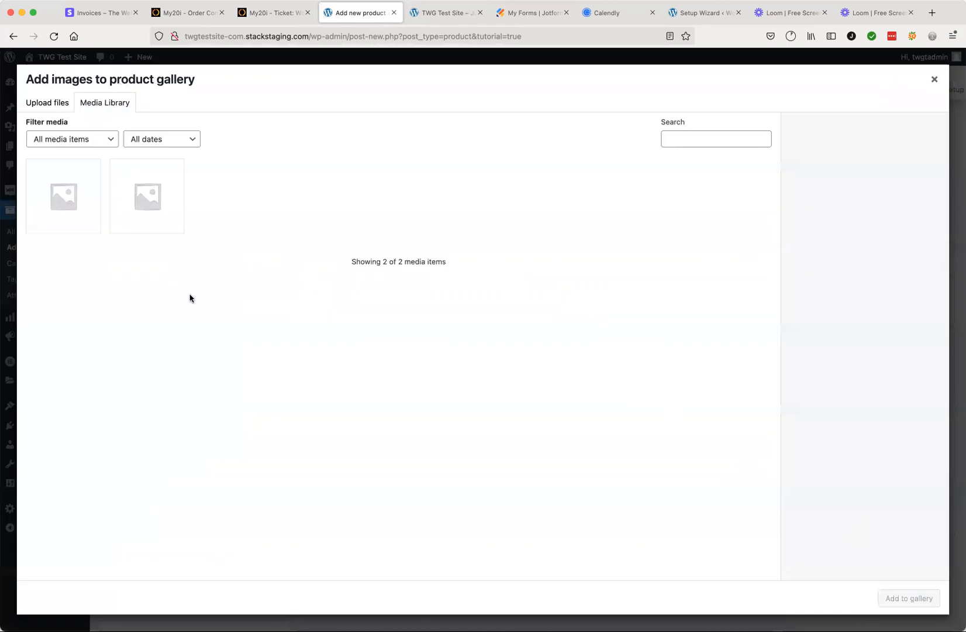
pyautogui.click(72, 212)
pyautogui.click(145, 208)
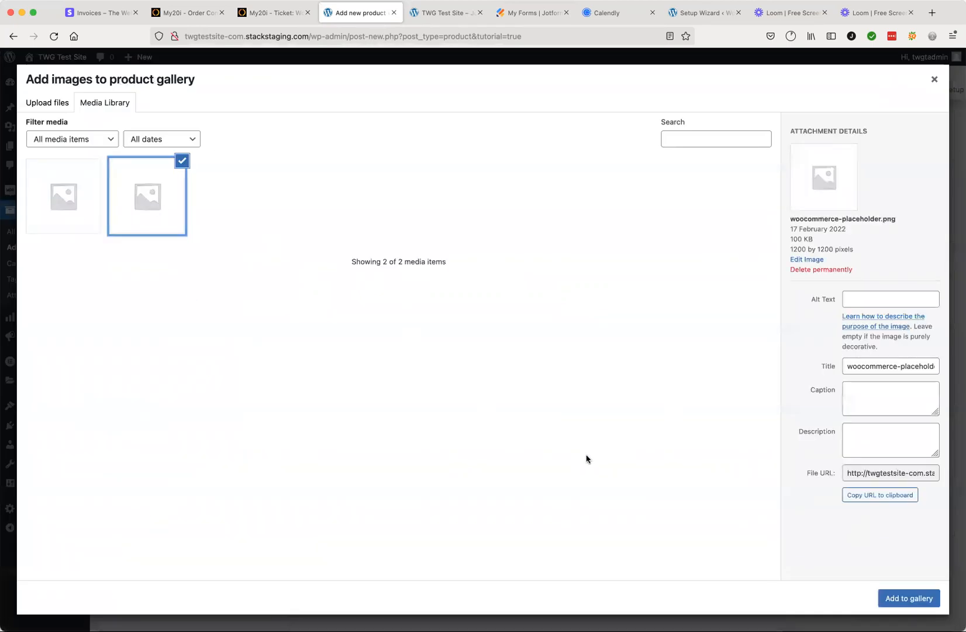
pyautogui.click(76, 204)
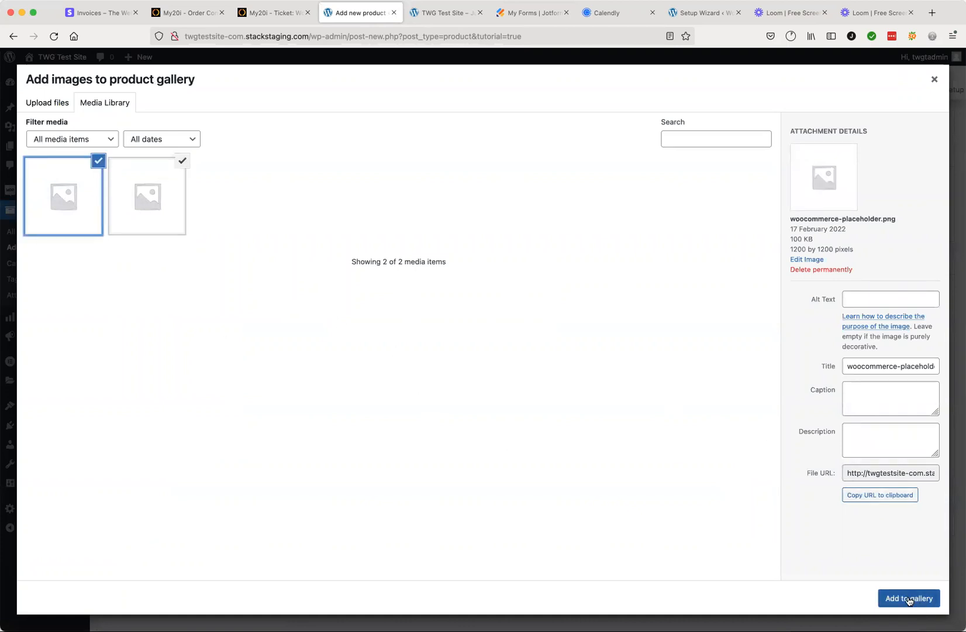
pyautogui.click(910, 601)
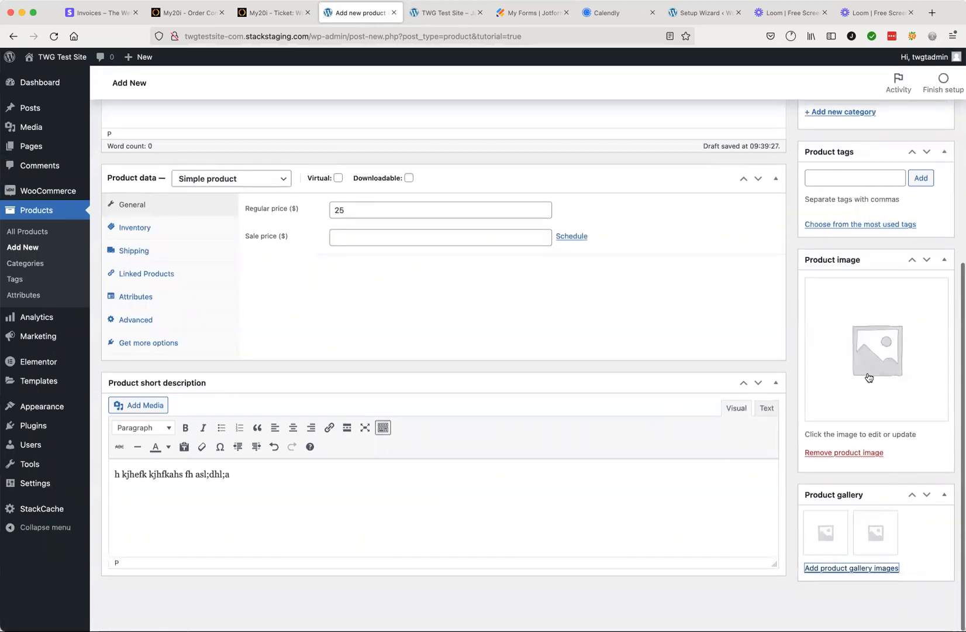
pyautogui.moveTo(826, 530)
pyautogui.click(824, 437)
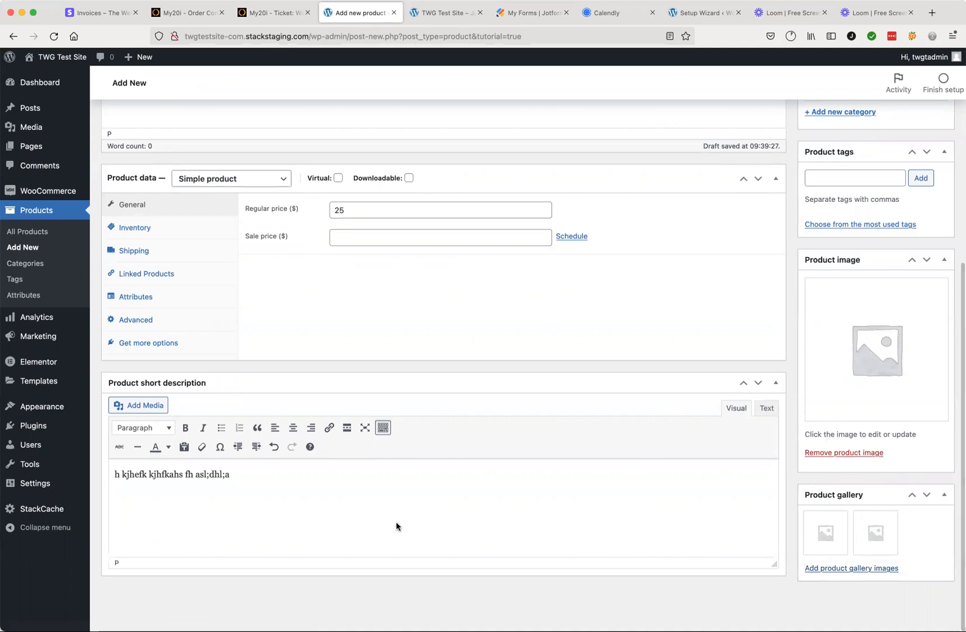
pyautogui.scroll(5, 436, 367)
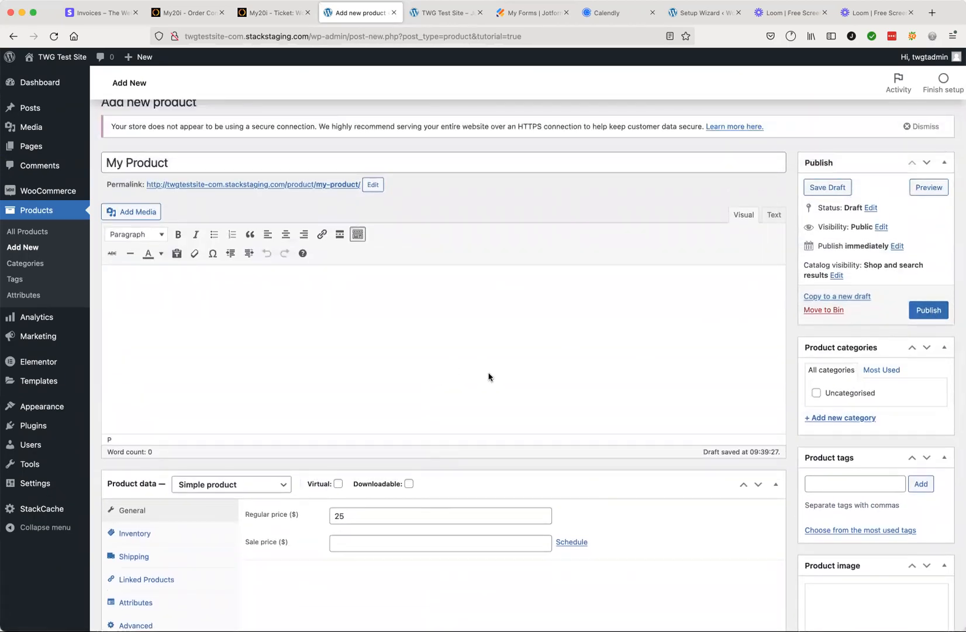
pyautogui.scroll(1, 446, 400)
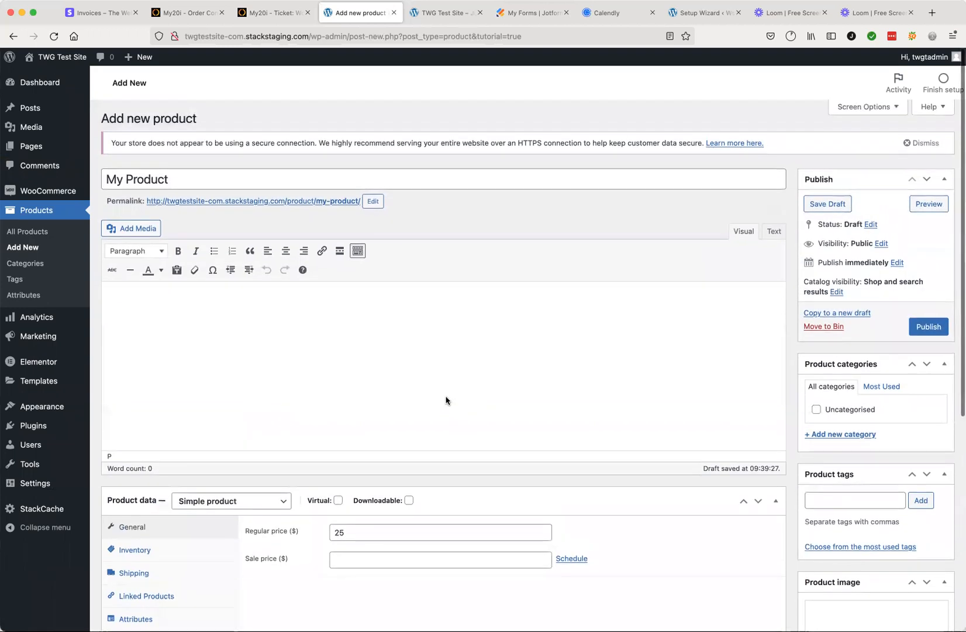
pyautogui.scroll(-1, 457, 338)
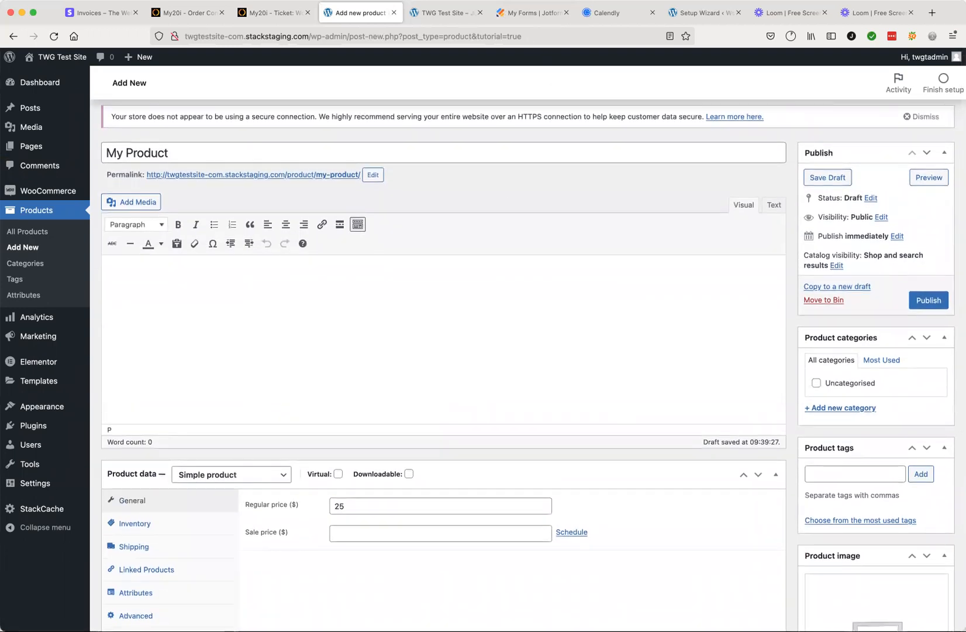